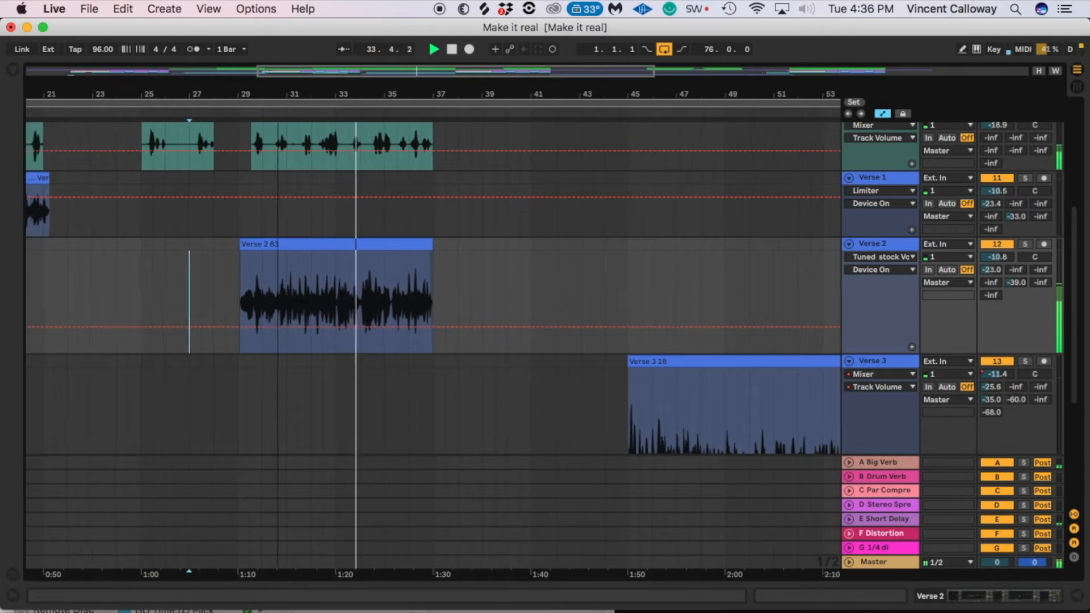
Step: Set the arrangement loop around the Verse 2 clip, running 8 bars from bar 29 to bar 37
{"action": "double_click", "coordinate": [278, 84]}
{"action": "left_click_drag", "start_coordinate": [38, 99], "coordinate": [302, 119]}
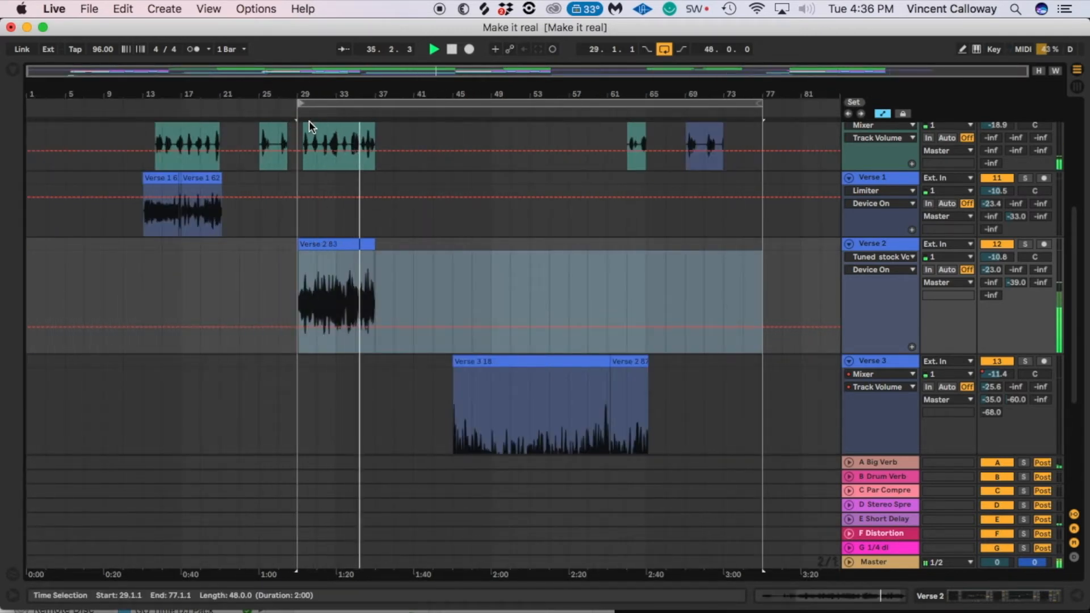
{"action": "left_click_drag", "start_coordinate": [758, 102], "coordinate": [380, 127]}
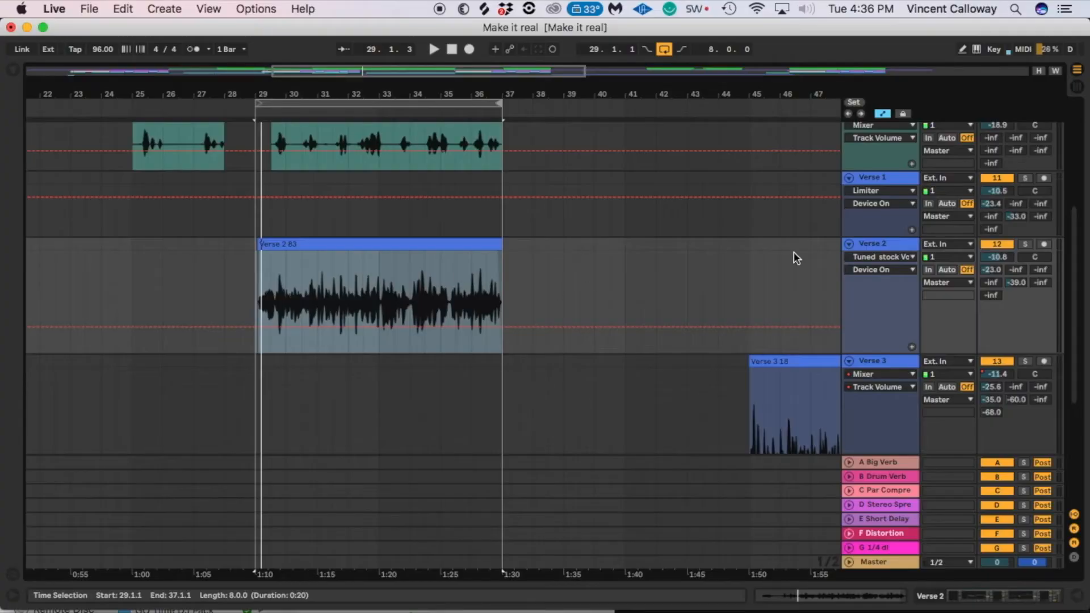
Step: Open the Verse 2 track's device chain, switch on its tuned stock vocal rack and place the playback start around bar 27
{"action": "double_click", "coordinate": [871, 244]}
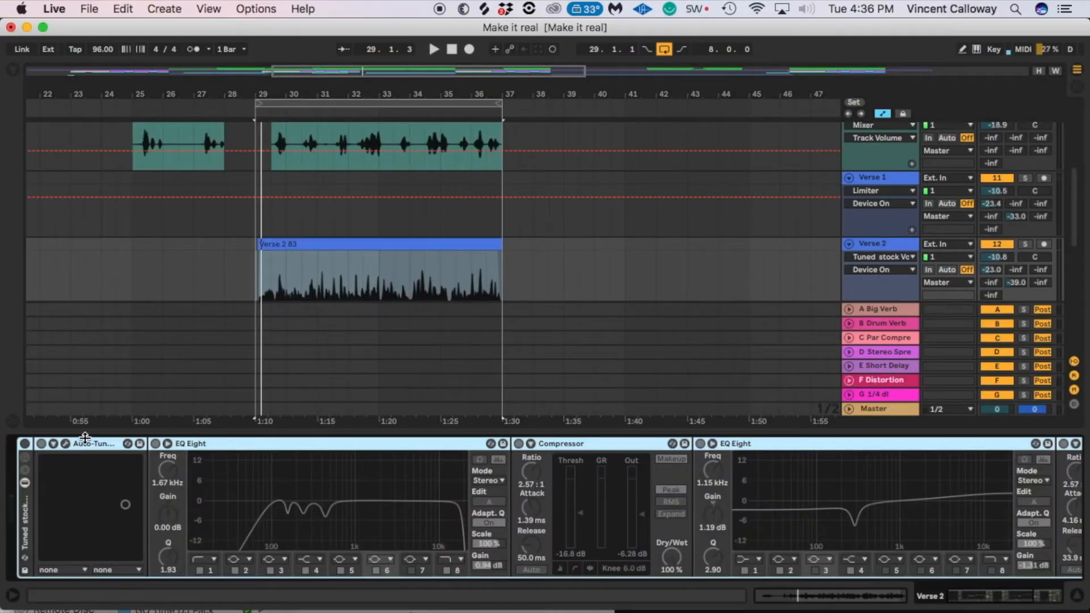
{"action": "left_click", "coordinate": [24, 444]}
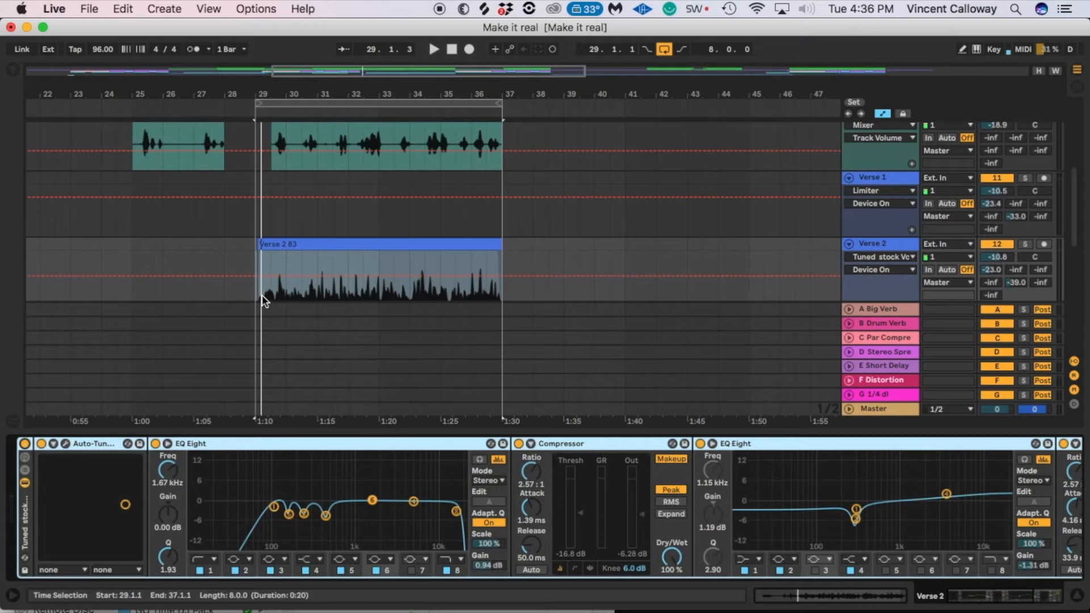
{"action": "left_click", "coordinate": [163, 264]}
{"action": "left_click", "coordinate": [209, 264]}
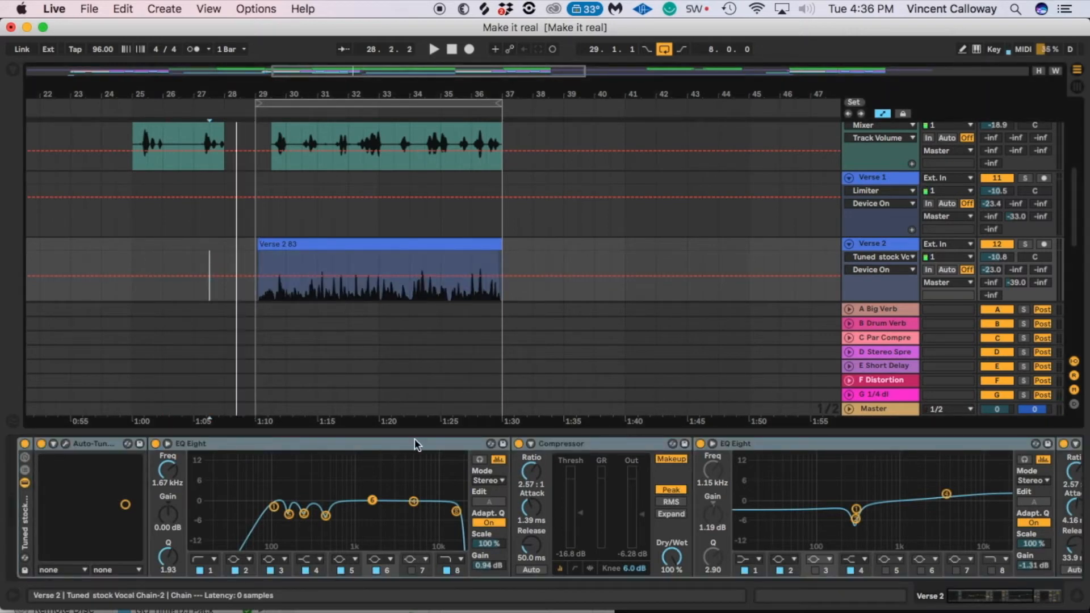
Step: Play the looped verse and compare the vocal with the whole rack bypassed and active
{"action": "key", "text": "space"}
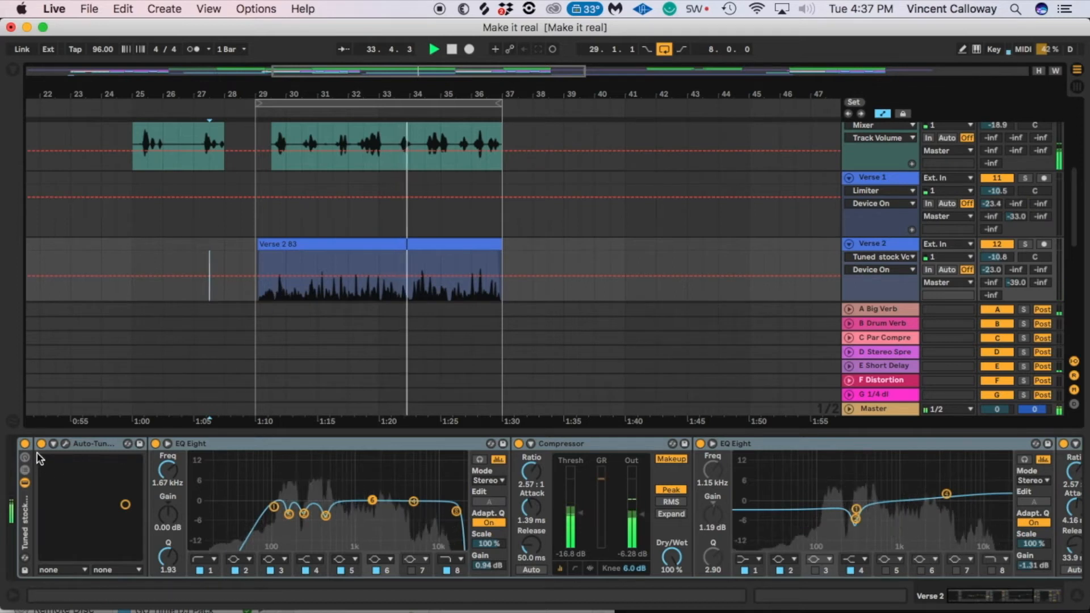
{"action": "left_click", "coordinate": [25, 443]}
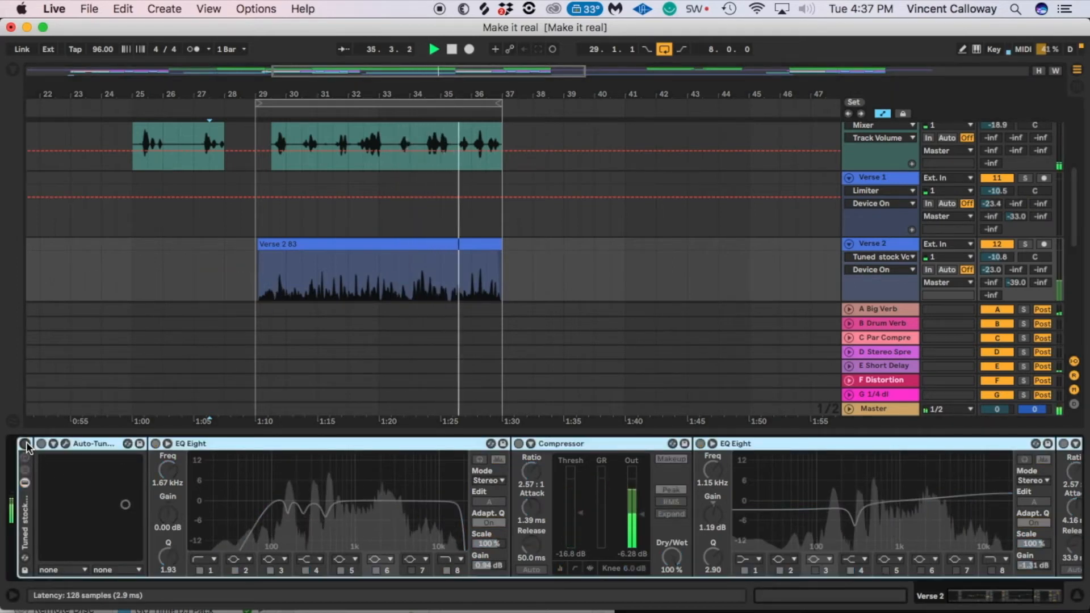
{"action": "left_click", "coordinate": [25, 443]}
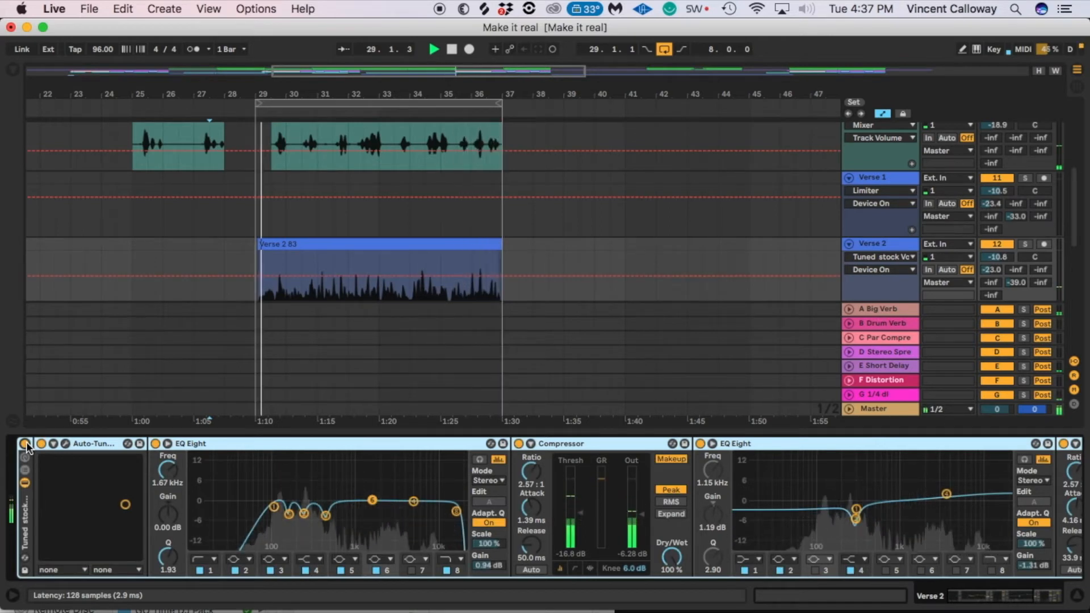
{"action": "left_click", "coordinate": [25, 443]}
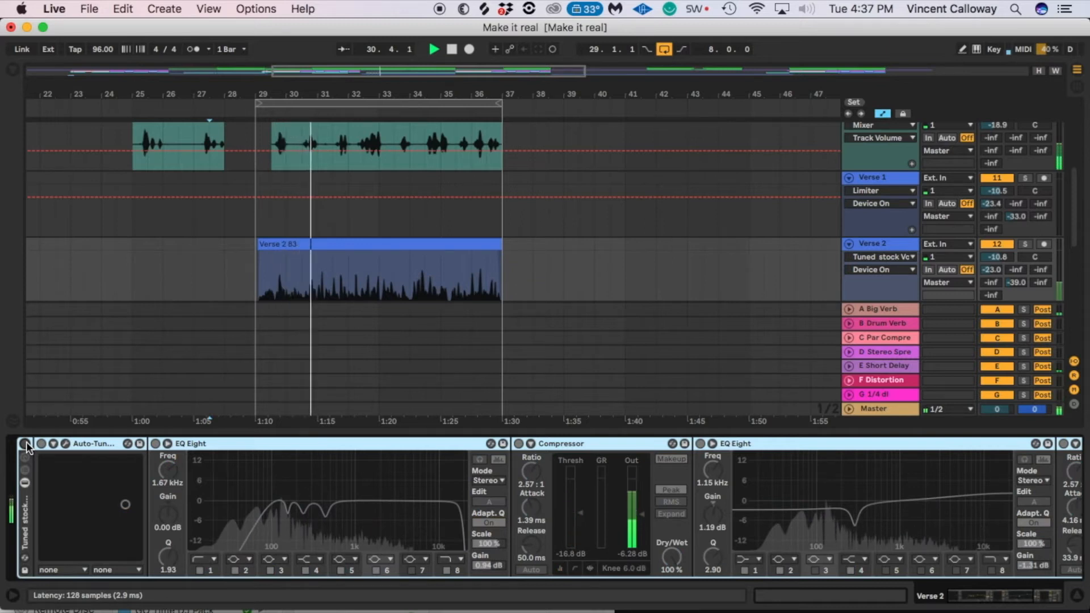
{"action": "left_click", "coordinate": [26, 444]}
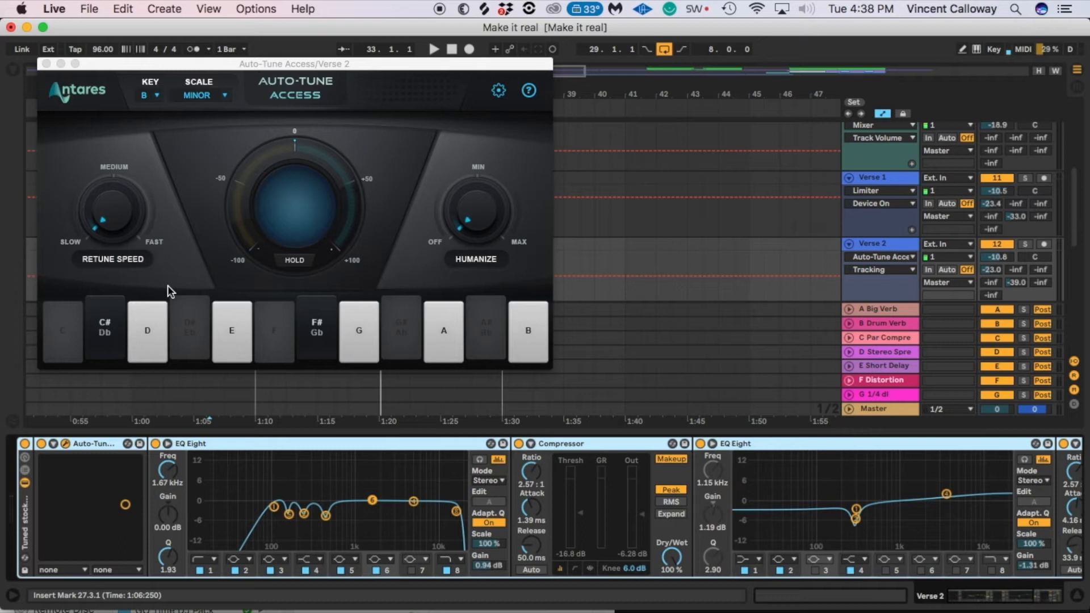
Step: Close the Auto-Tune Access window and inspect the first EQ Eight's enlarged curve and the first Compressor's expanded settings
{"action": "left_click", "coordinate": [47, 64]}
{"action": "left_click", "coordinate": [166, 443]}
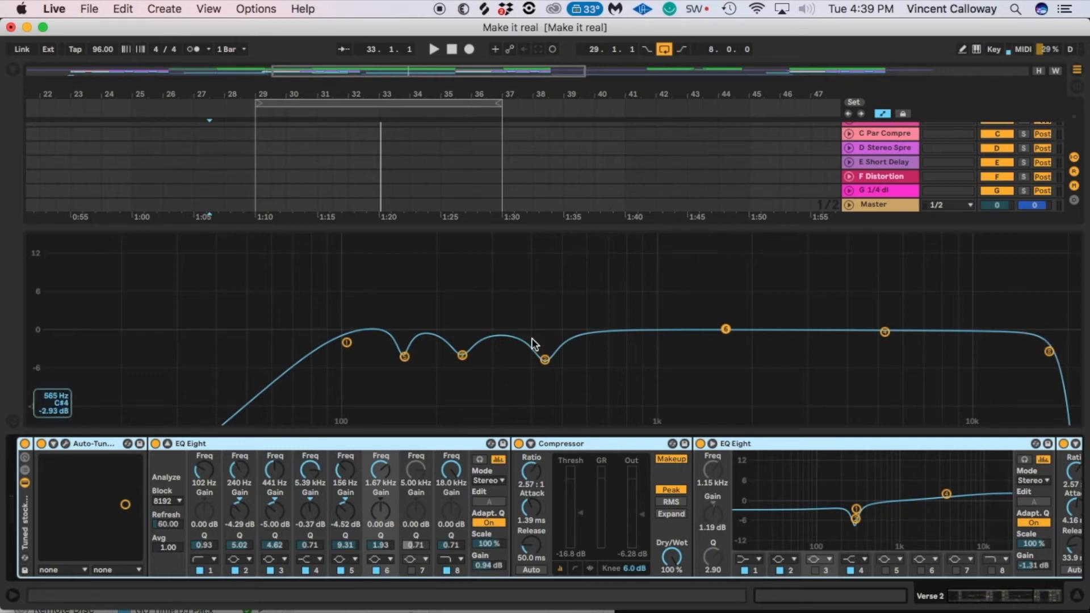
{"action": "left_click", "coordinate": [530, 443]}
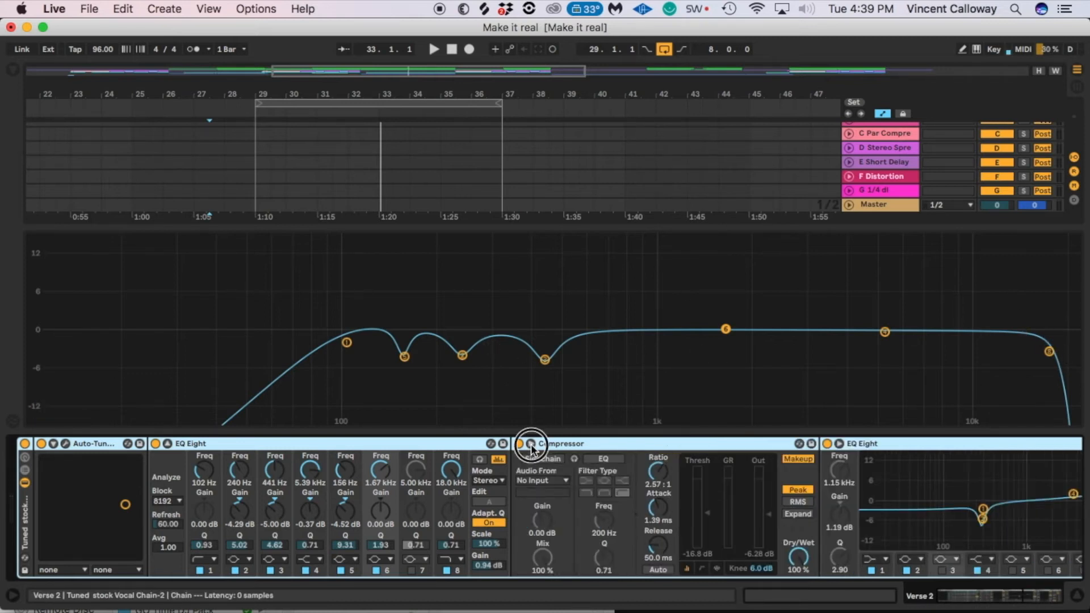
{"action": "left_click", "coordinate": [530, 444]}
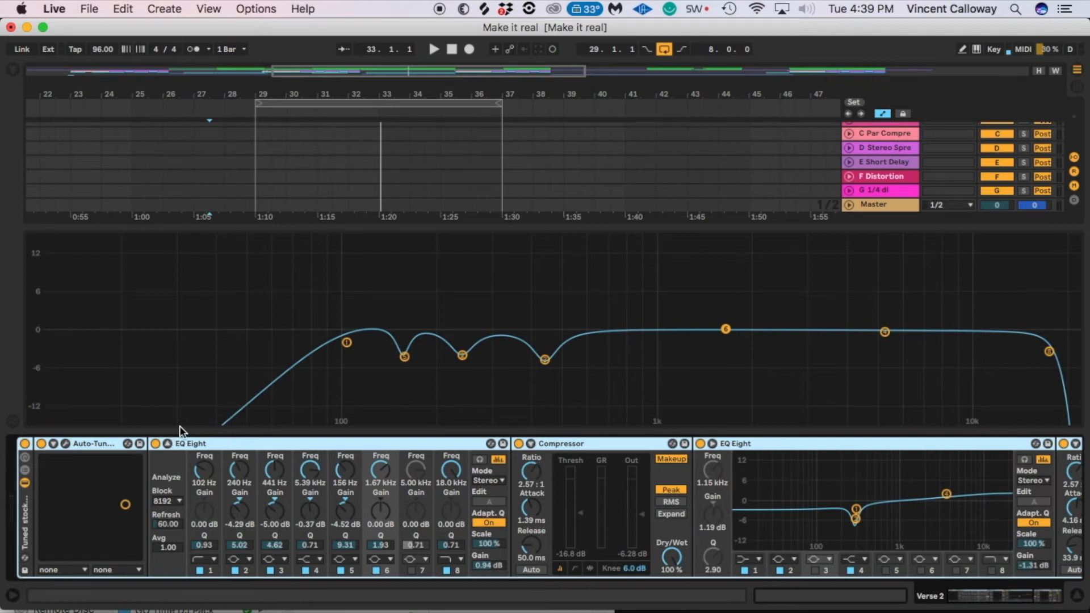
{"action": "left_click", "coordinate": [167, 442]}
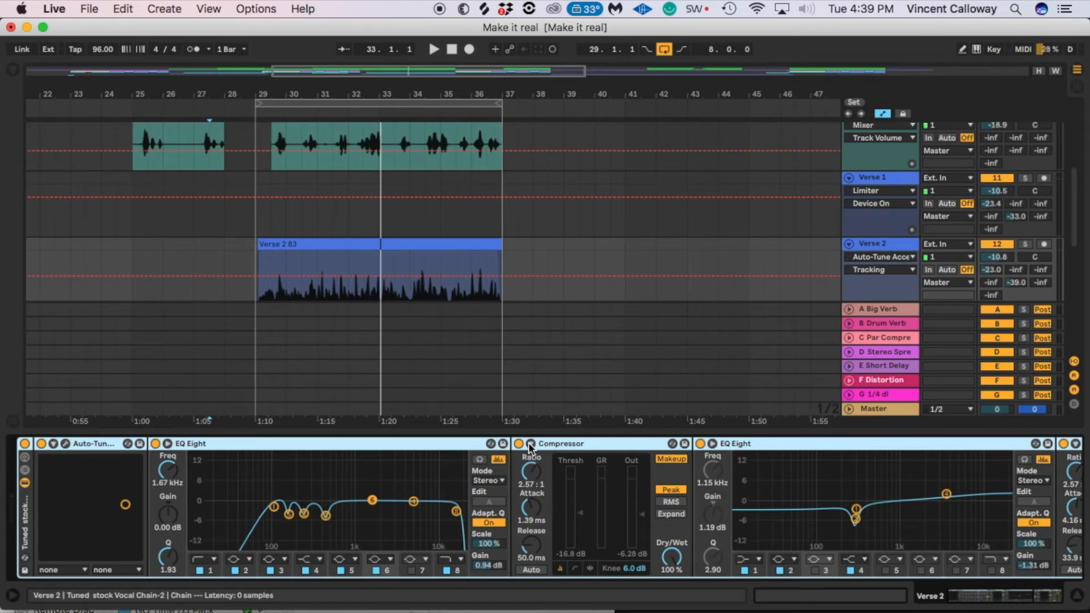
Step: Enlarge the second EQ Eight's curve and set band 1's gain to -1.90 dB
{"action": "left_click", "coordinate": [711, 444]}
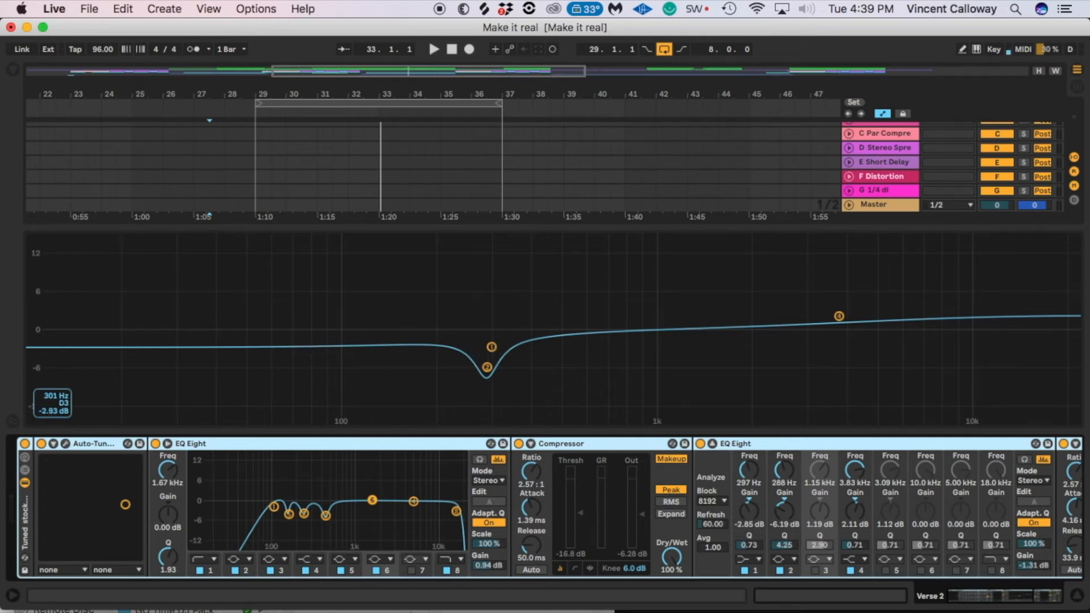
{"action": "left_click", "coordinate": [492, 346]}
{"action": "left_click", "coordinate": [839, 313]}
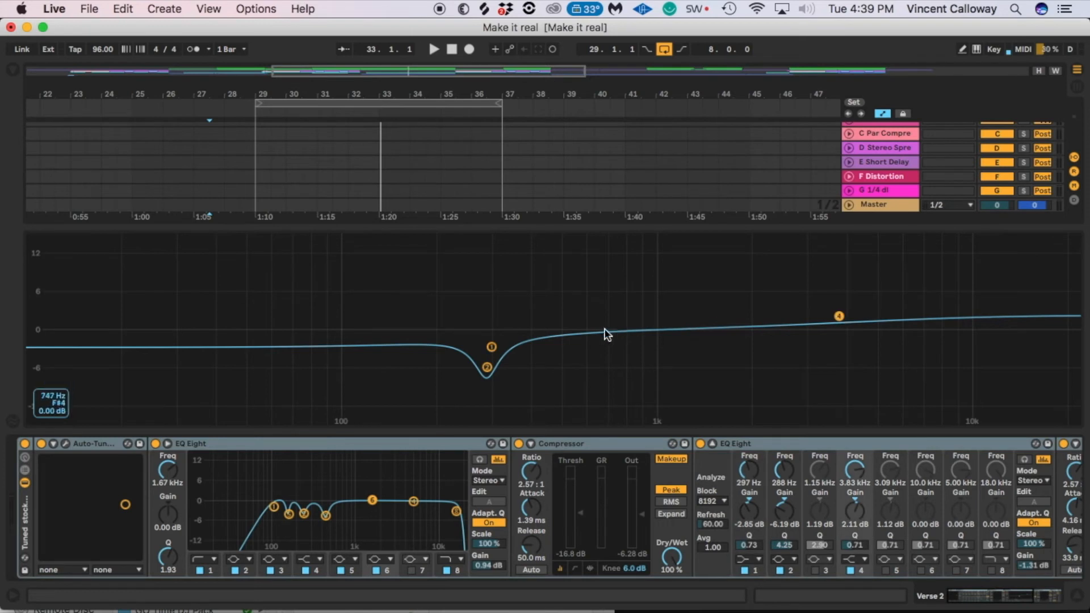
{"action": "left_click", "coordinate": [492, 347]}
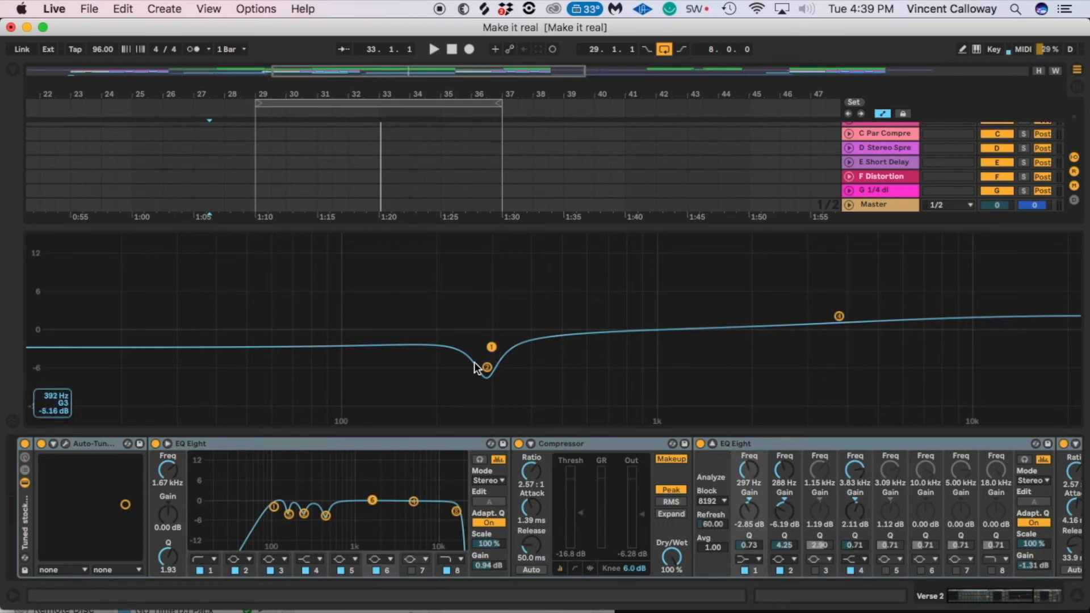
{"action": "left_click", "coordinate": [839, 316]}
{"action": "left_click", "coordinate": [492, 348]}
{"action": "mouse_move", "coordinate": [752, 520]}
{"action": "left_mouse_down"}
{"action": "mouse_move", "coordinate": [751, 490]}
{"action": "mouse_move", "coordinate": [752, 519]}
{"action": "left_mouse_up"}
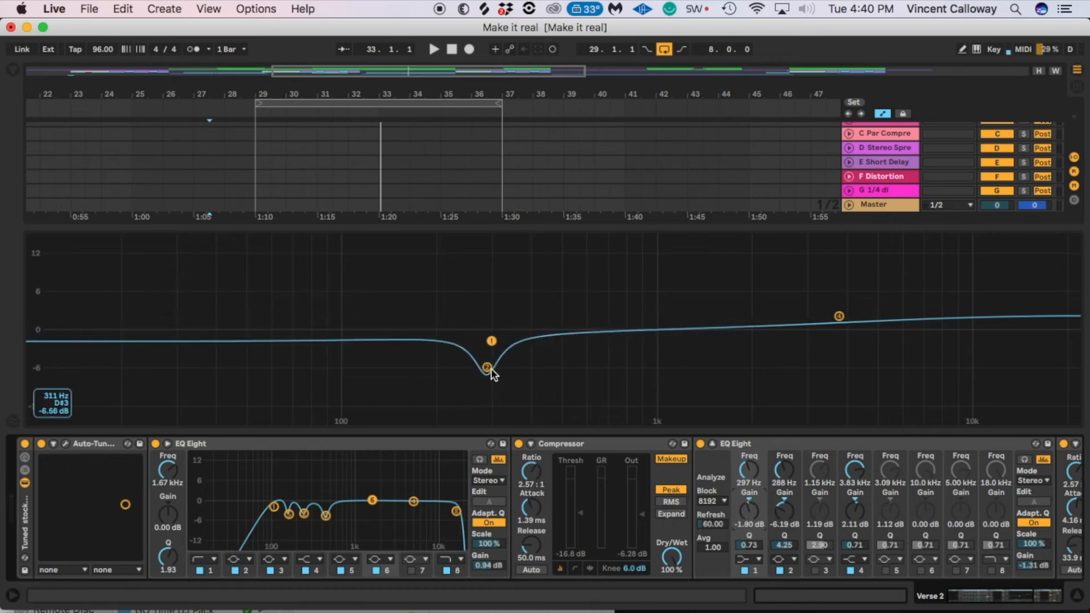
Step: Try the second EQ Eight's band 2 off and on and with its gain at -3.81 dB, and undo the gain change
{"action": "left_click", "coordinate": [780, 570]}
{"action": "left_click", "coordinate": [780, 569]}
{"action": "left_click", "coordinate": [779, 569]}
{"action": "left_click", "coordinate": [780, 569]}
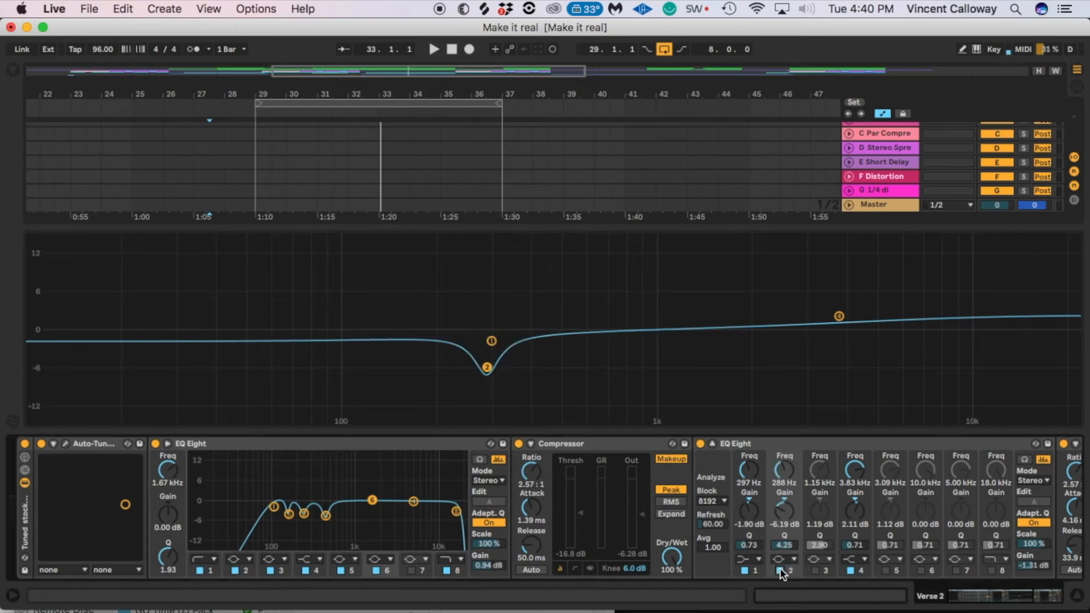
{"action": "mouse_move", "coordinate": [784, 508]}
{"action": "left_mouse_down"}
{"action": "mouse_move", "coordinate": [784, 457]}
{"action": "mouse_move", "coordinate": [784, 487]}
{"action": "left_mouse_up"}
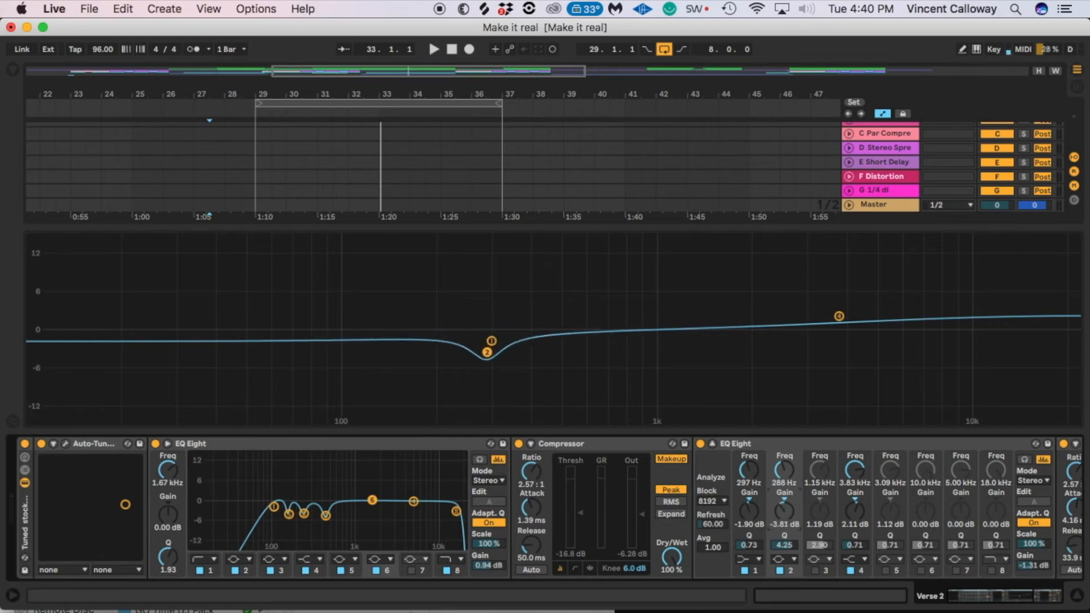
{"action": "key", "text": "super+z"}
{"action": "key", "text": "super+z"}
{"action": "key", "text": "super+shift+z"}
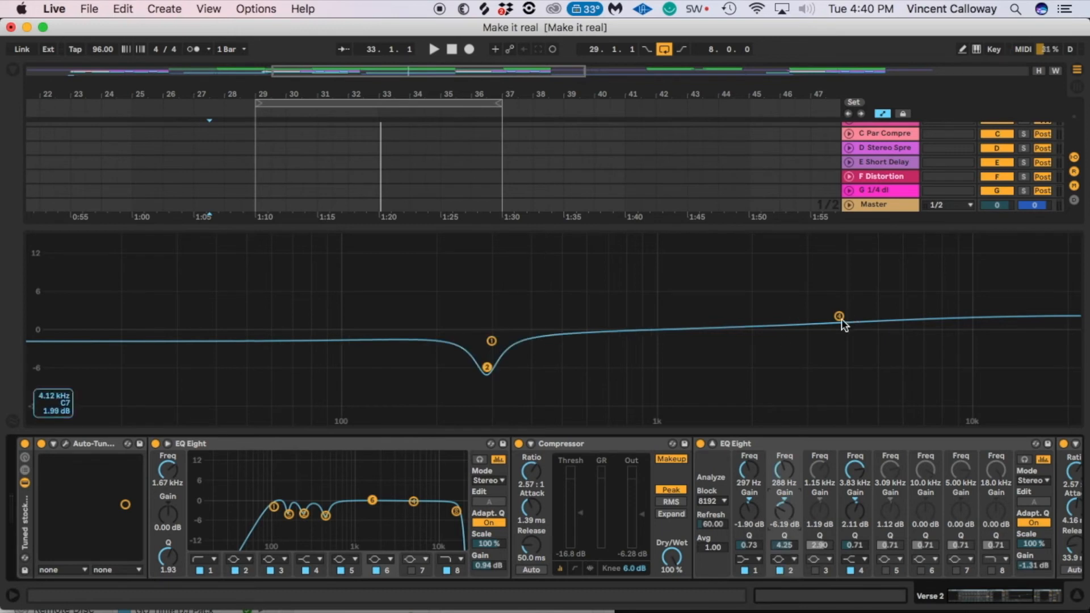
{"action": "key", "text": "super+z"}
{"action": "key", "text": "super+shift+z"}
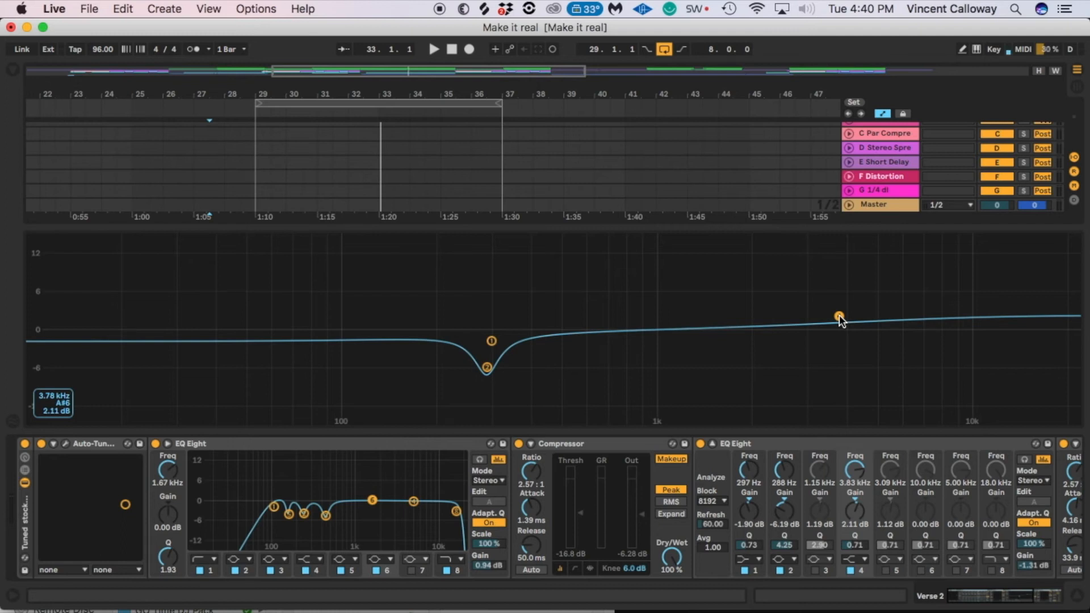
Step: Compare the looped vocal with band 4 of the second EQ Eight disabled and enabled
{"action": "left_click", "coordinate": [849, 570]}
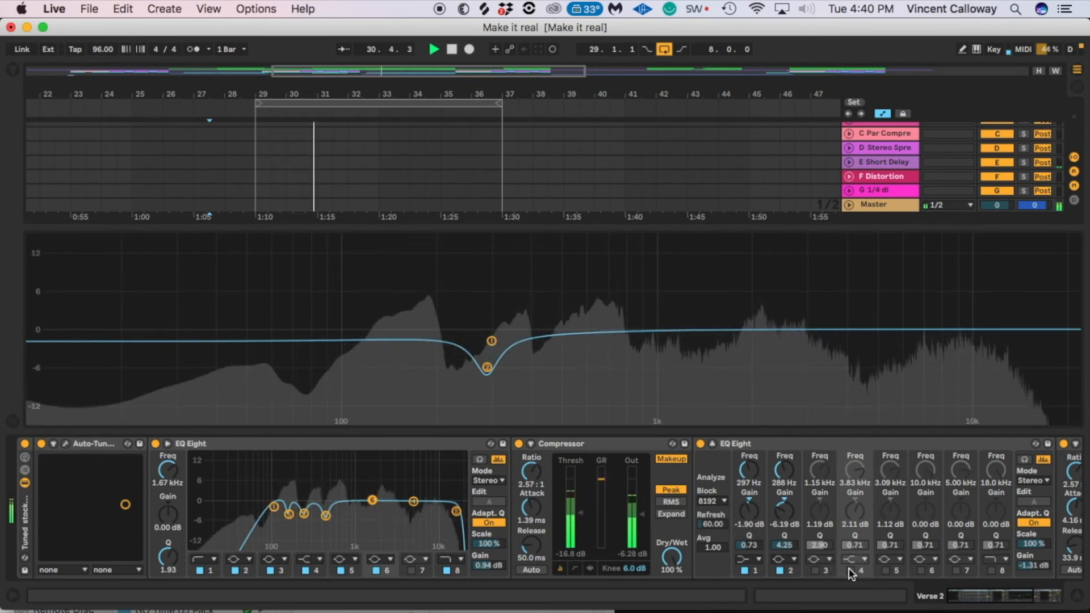
{"action": "left_click", "coordinate": [849, 569]}
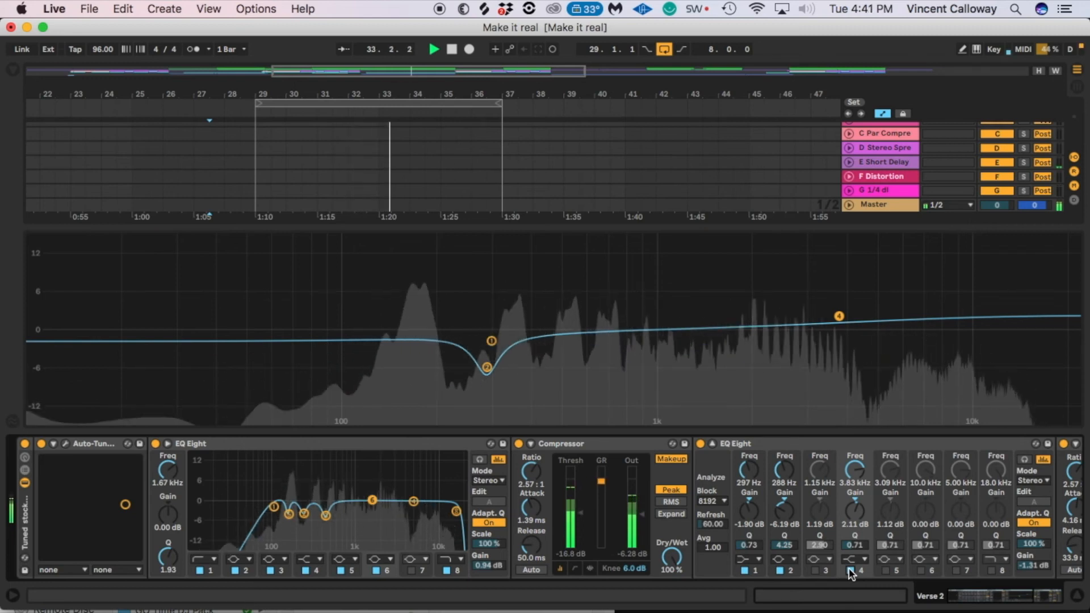
{"action": "left_click", "coordinate": [849, 569]}
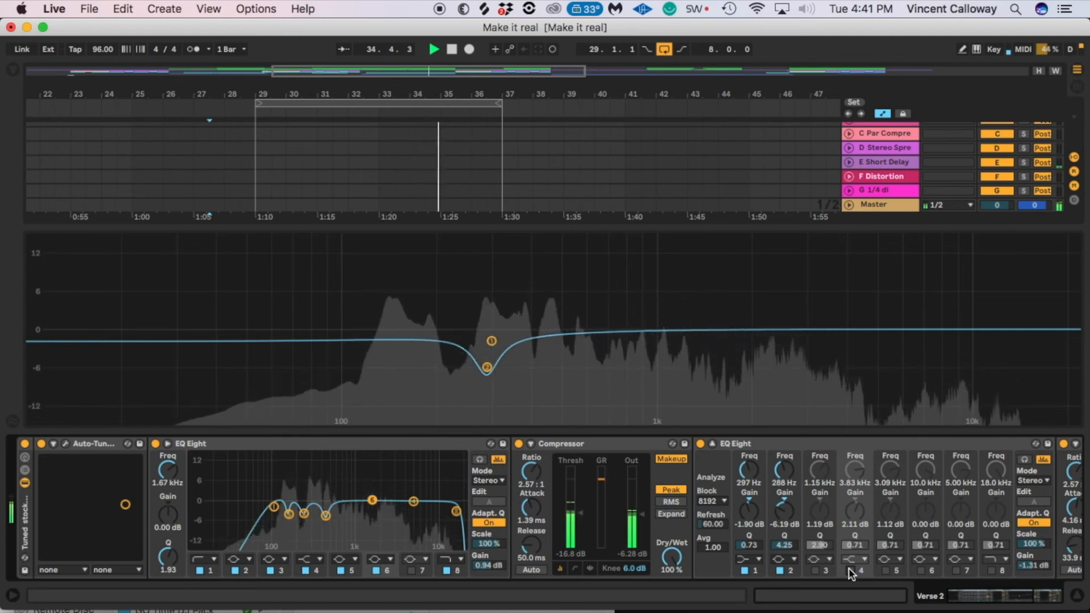
{"action": "left_click", "coordinate": [849, 570]}
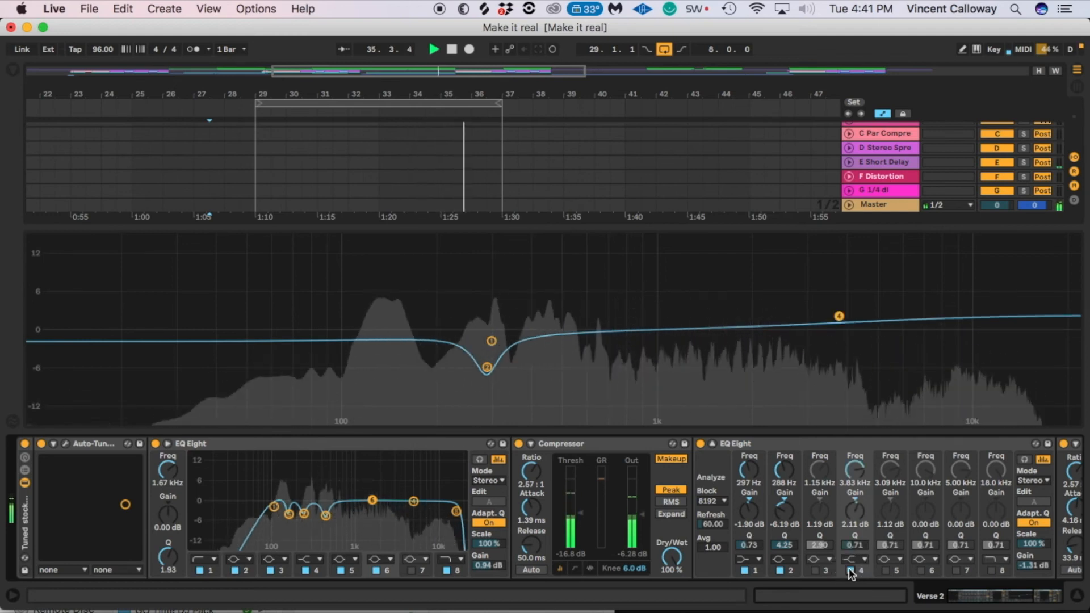
{"action": "left_click", "coordinate": [850, 570]}
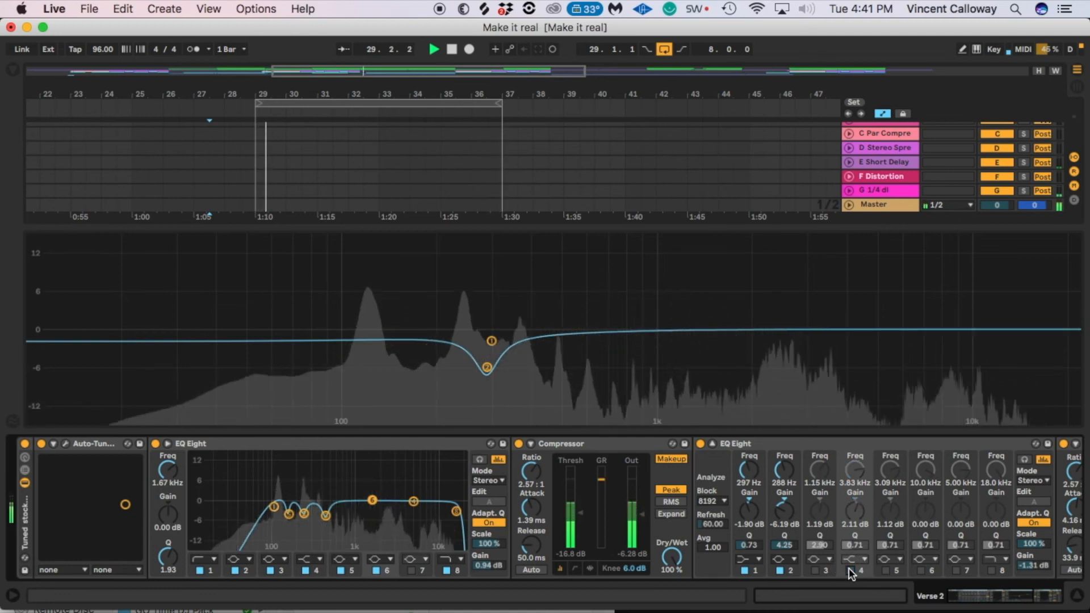
{"action": "left_click", "coordinate": [849, 569]}
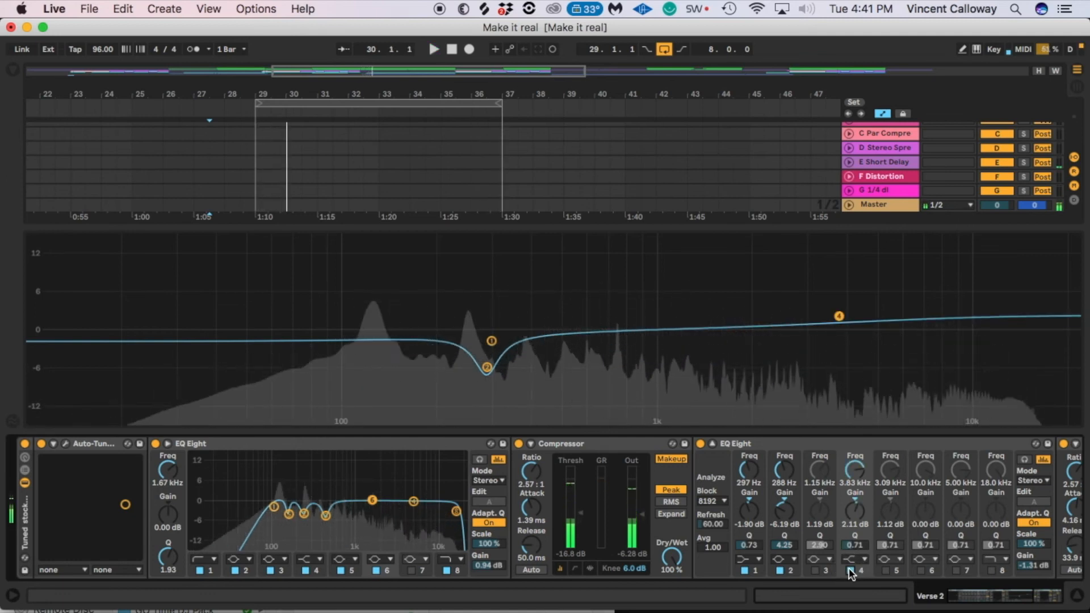
Step: Raise band 4's gain in the second EQ Eight to 3.33 dB while the verse plays, and stop playback
{"action": "key", "text": "space"}
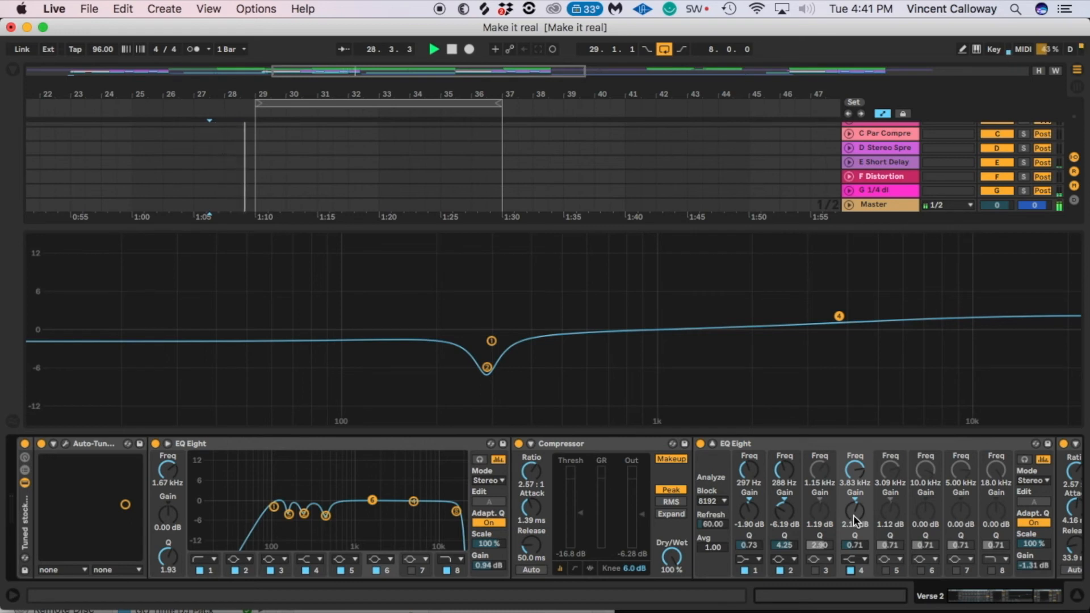
{"action": "mouse_move", "coordinate": [853, 515]}
{"action": "left_mouse_down"}
{"action": "mouse_move", "coordinate": [853, 479]}
{"action": "mouse_move", "coordinate": [853, 518]}
{"action": "left_mouse_up"}
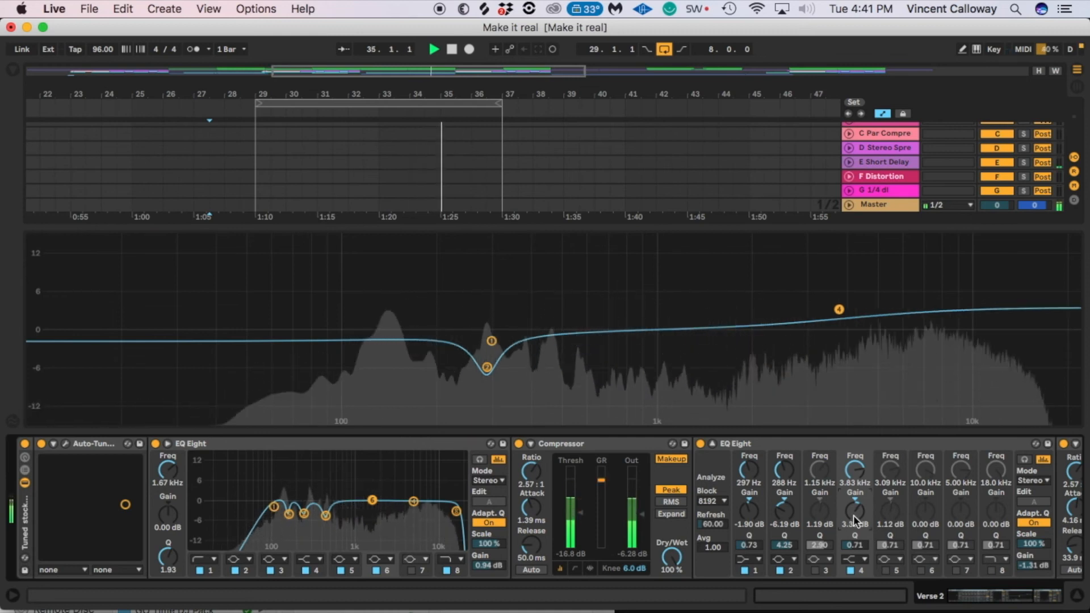
{"action": "key", "text": "space"}
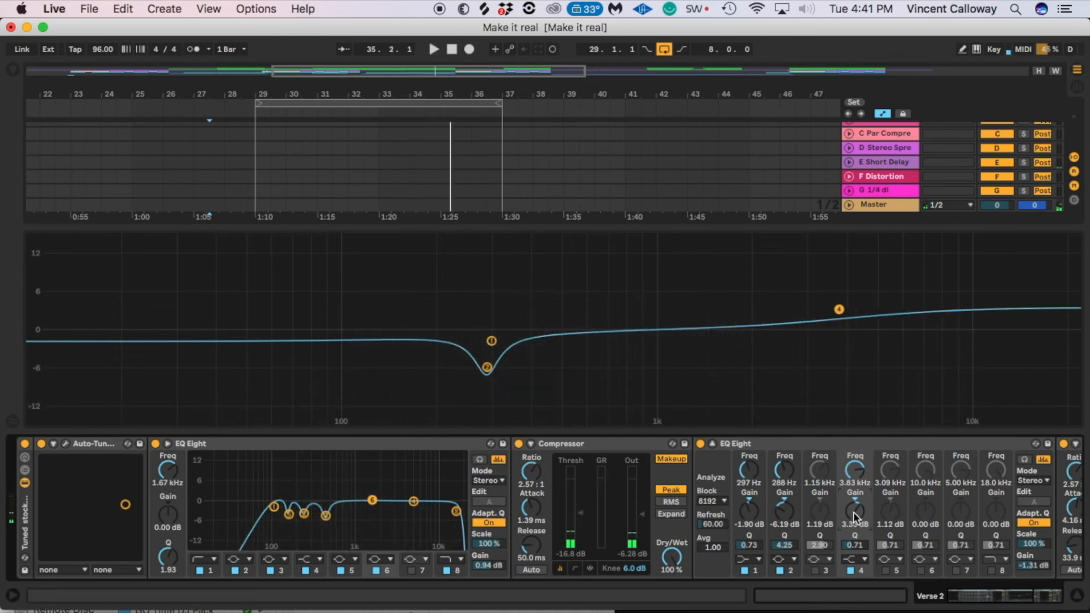
Step: Examine the second Compressor and the Limiter at the end of the Verse 2 chain
{"action": "left_click_drag", "start_coordinate": [965, 596], "coordinate": [1031, 594]}
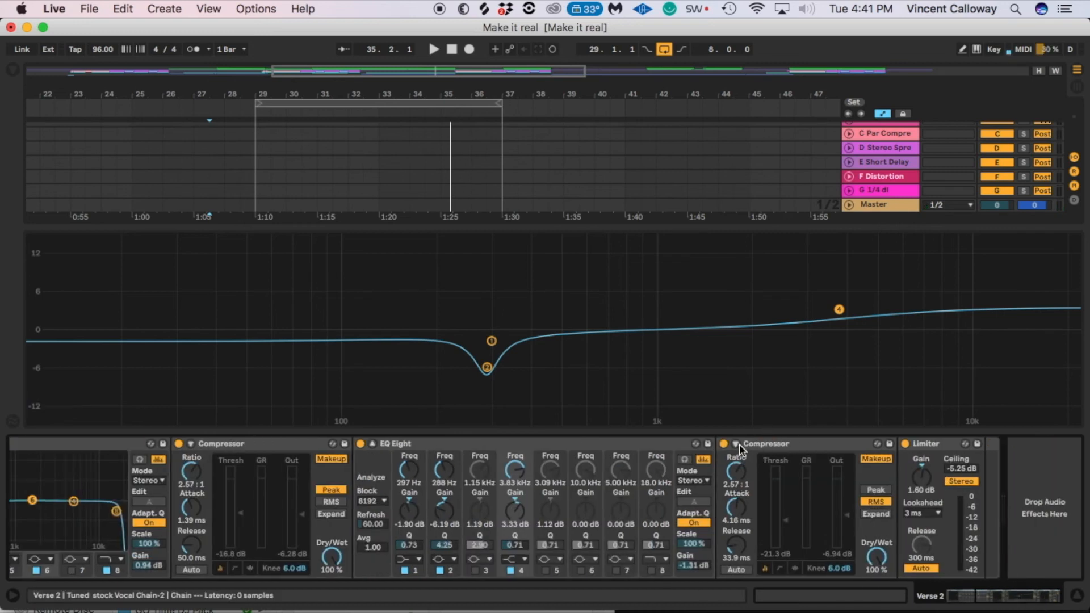
{"action": "left_click", "coordinate": [921, 441]}
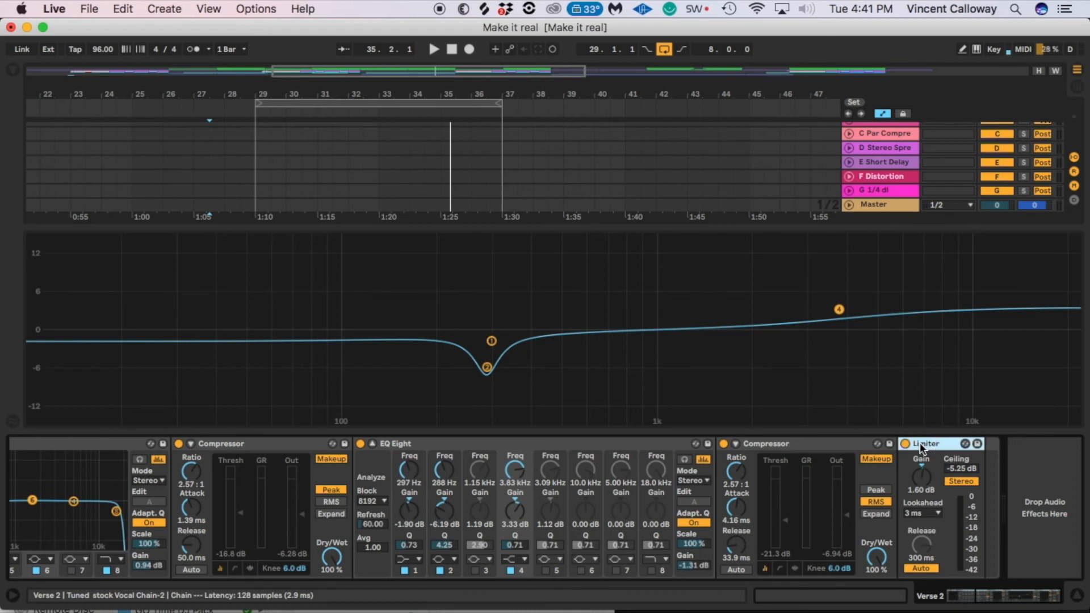
{"action": "left_click_drag", "start_coordinate": [961, 592], "coordinate": [824, 585]}
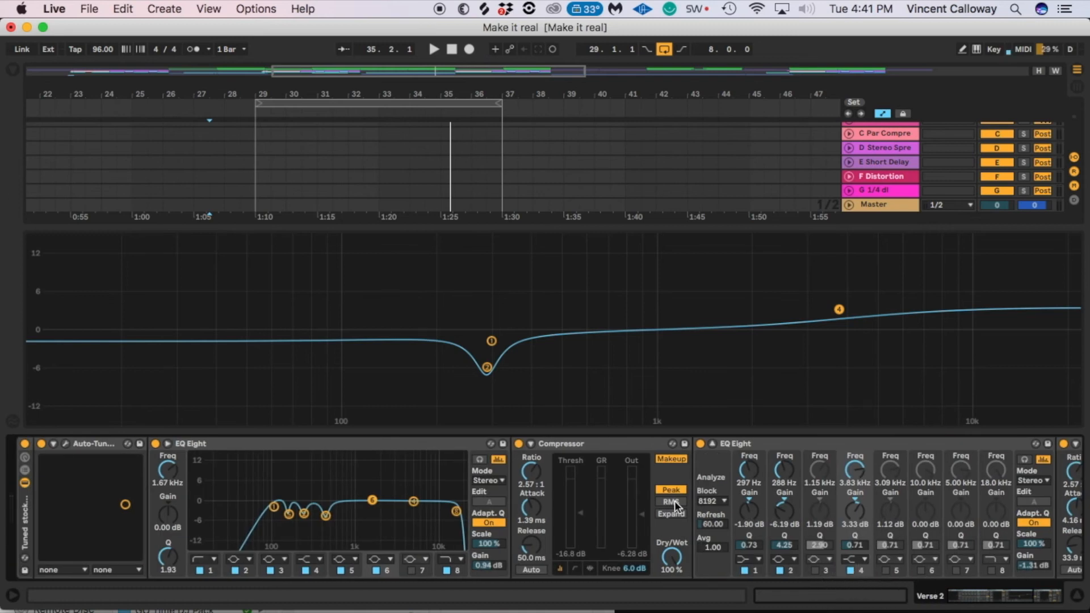
Step: Play the verse again, switching the vocal rack off and on to compare the dry and adjusted sound
{"action": "left_click", "coordinate": [26, 444]}
{"action": "key", "text": "space"}
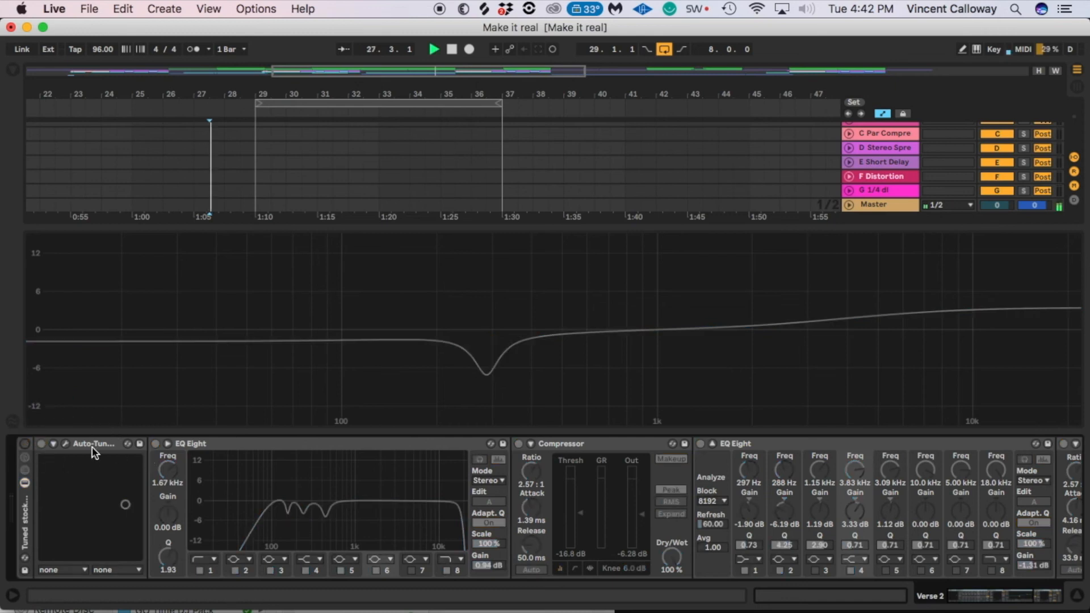
{"action": "left_click", "coordinate": [24, 443]}
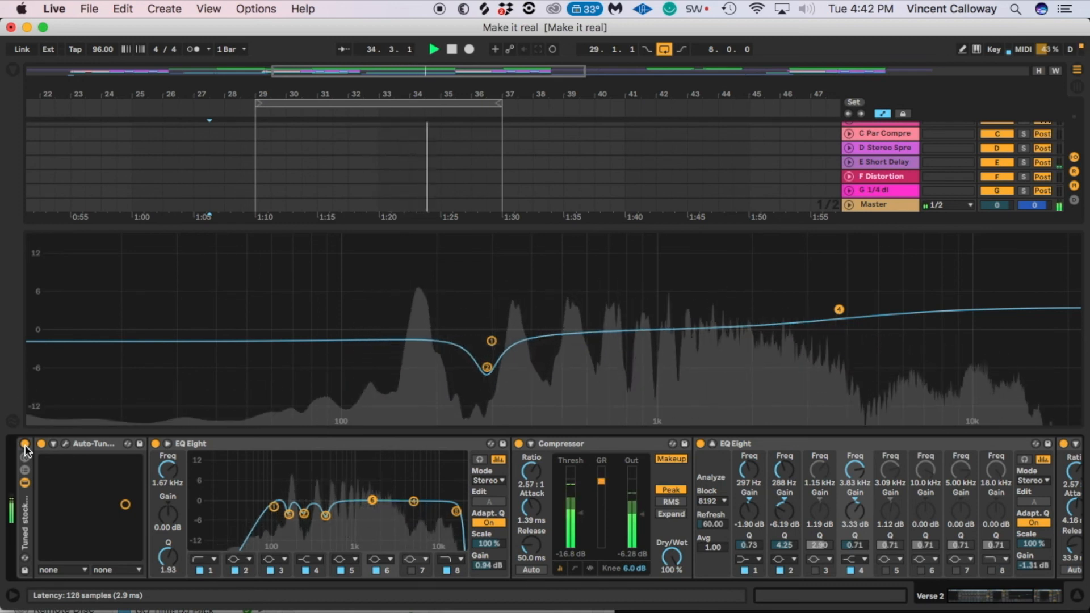
{"action": "left_click", "coordinate": [25, 444]}
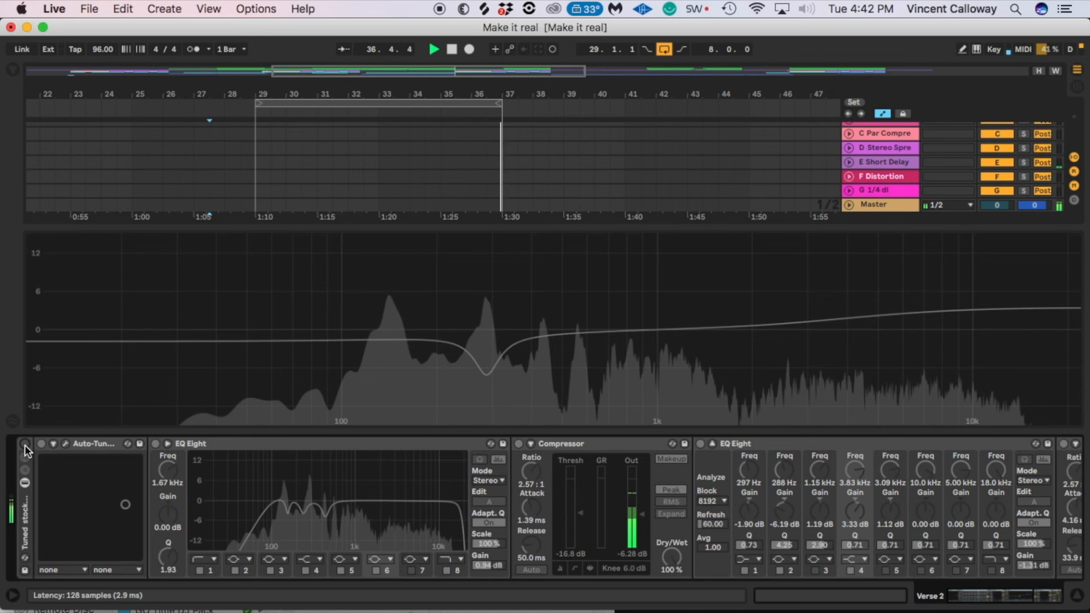
{"action": "left_click", "coordinate": [25, 444]}
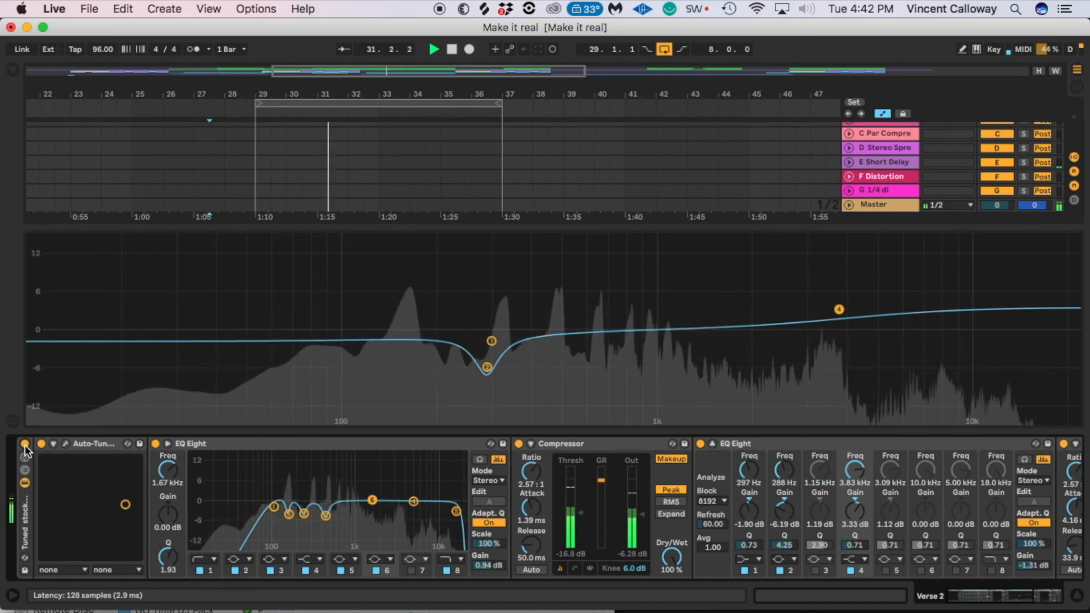
{"action": "left_click", "coordinate": [25, 443]}
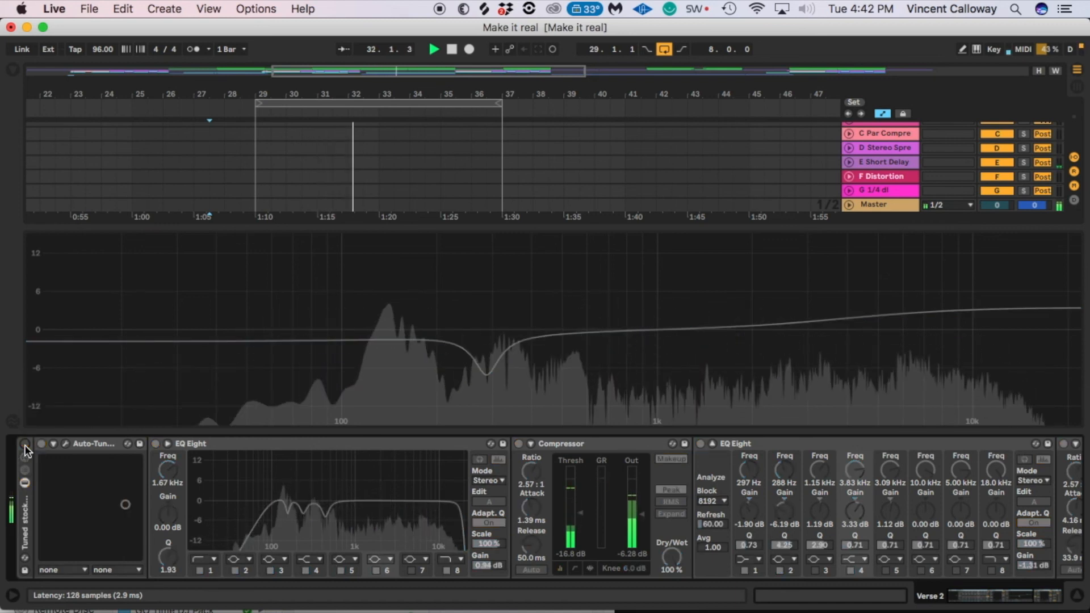